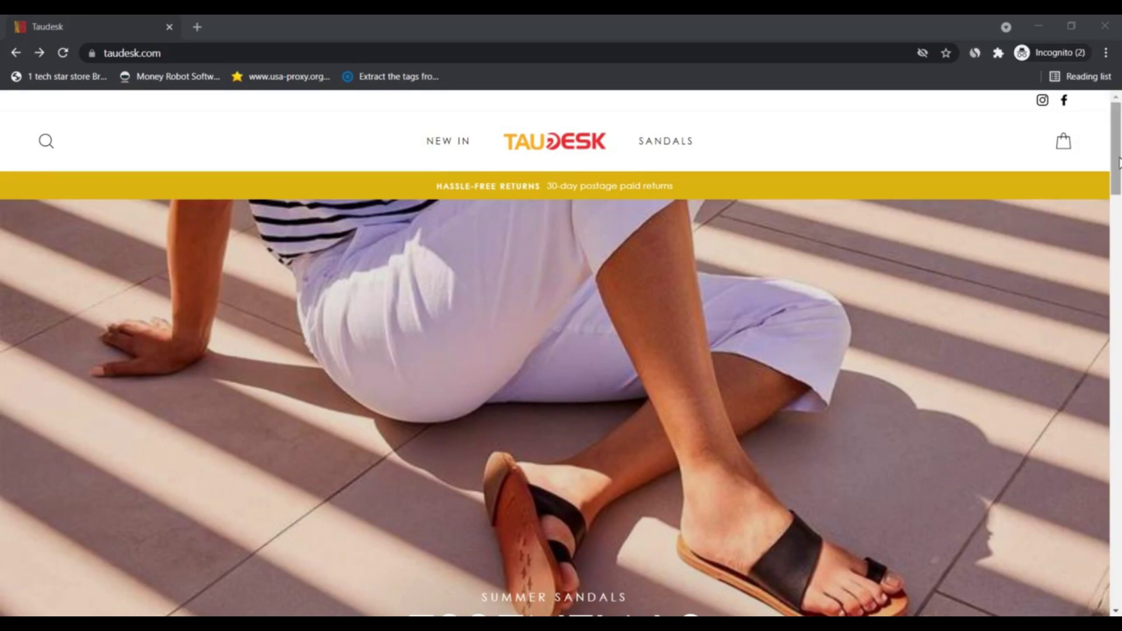
{"action": "mouse_move", "coordinate": [1116, 161]}
{"action": "left_mouse_down"}
{"action": "mouse_move", "coordinate": [1116, 526]}
{"action": "mouse_move", "coordinate": [1116, 498]}
{"action": "left_mouse_up"}
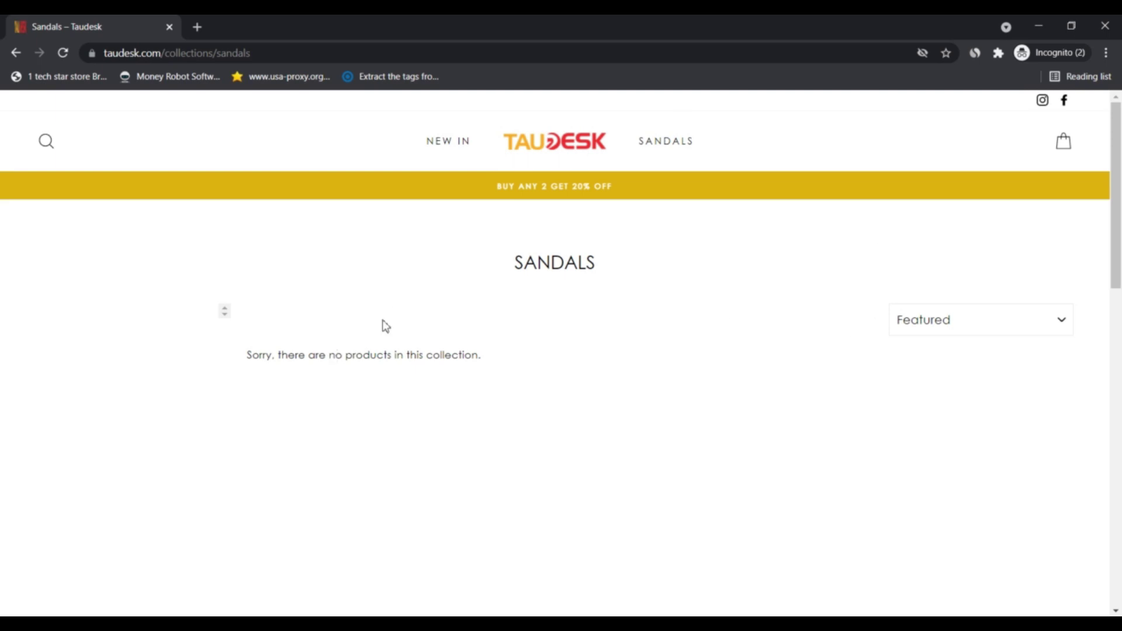
Open the New In collection from the header to view its five sale products
{"action": "left_click", "coordinate": [448, 141]}
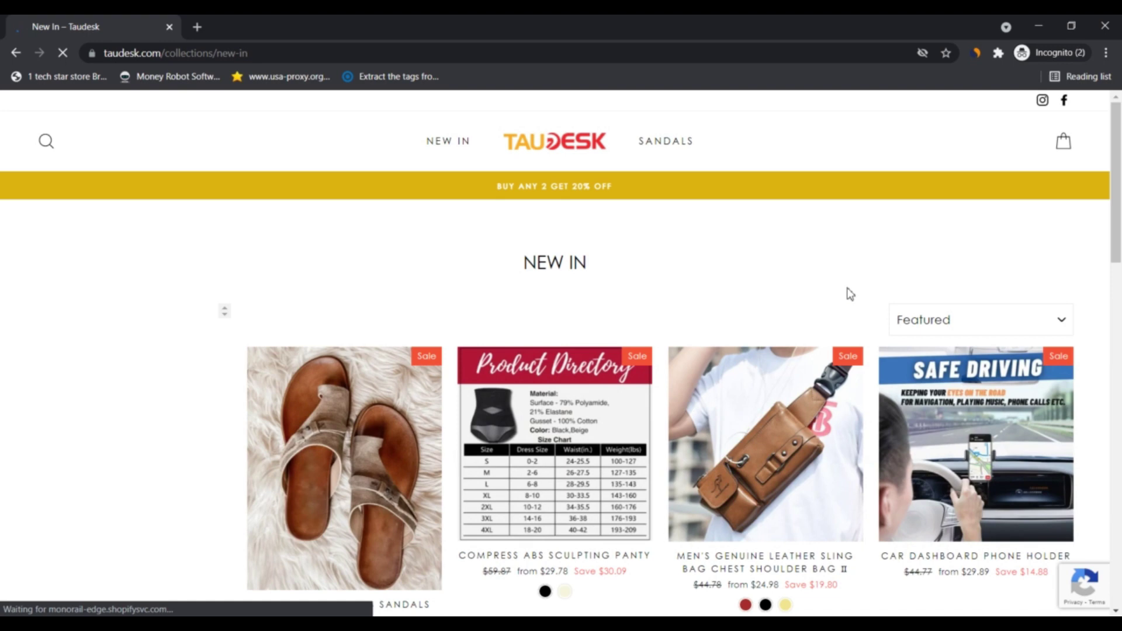
{"action": "mouse_move", "coordinate": [1117, 230]}
{"action": "left_mouse_down"}
{"action": "mouse_move", "coordinate": [1117, 334]}
{"action": "mouse_move", "coordinate": [1117, 317]}
{"action": "left_mouse_up"}
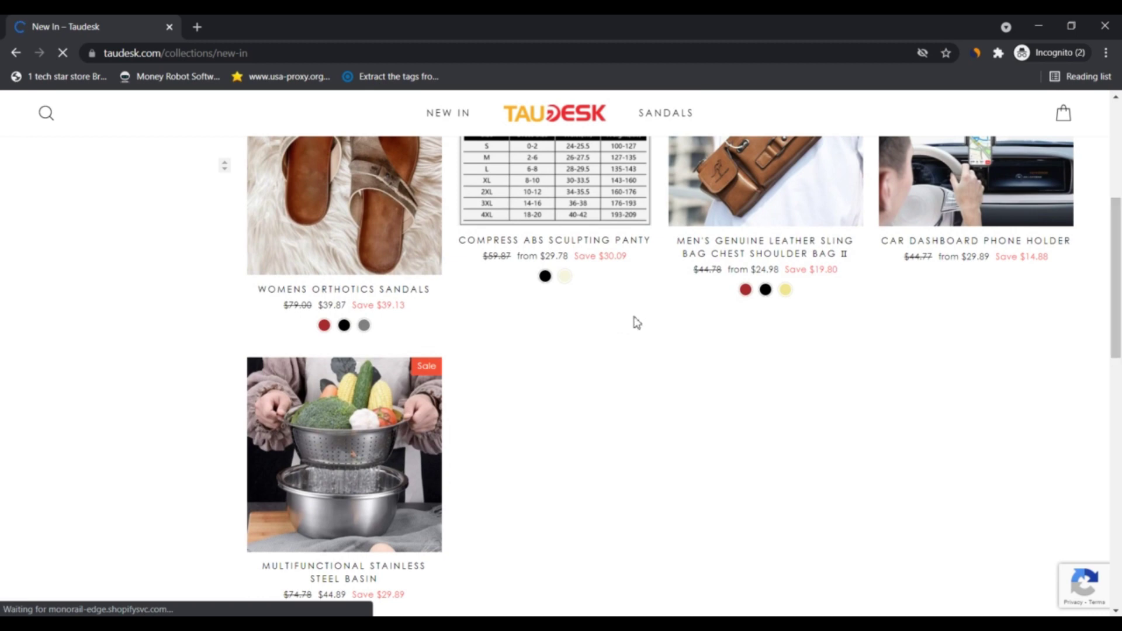
Open the Womens Orthotics Sandals quick view and preview it in Black, then Grey
{"action": "mouse_move", "coordinate": [345, 206]}
{"action": "left_click", "coordinate": [405, 247]}
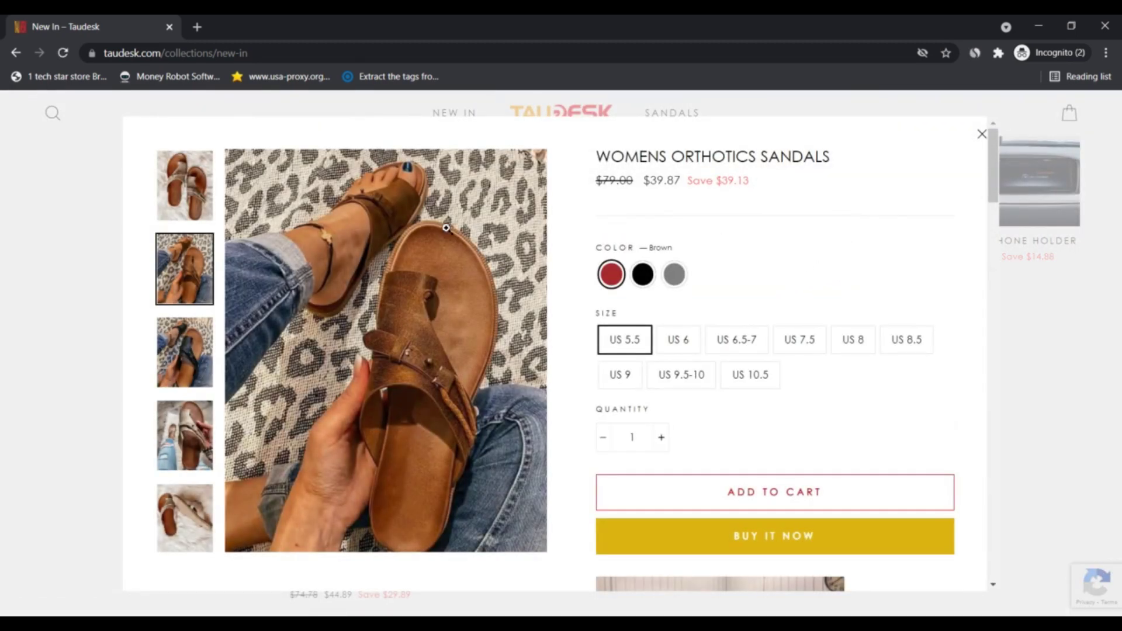
{"action": "left_click", "coordinate": [644, 274]}
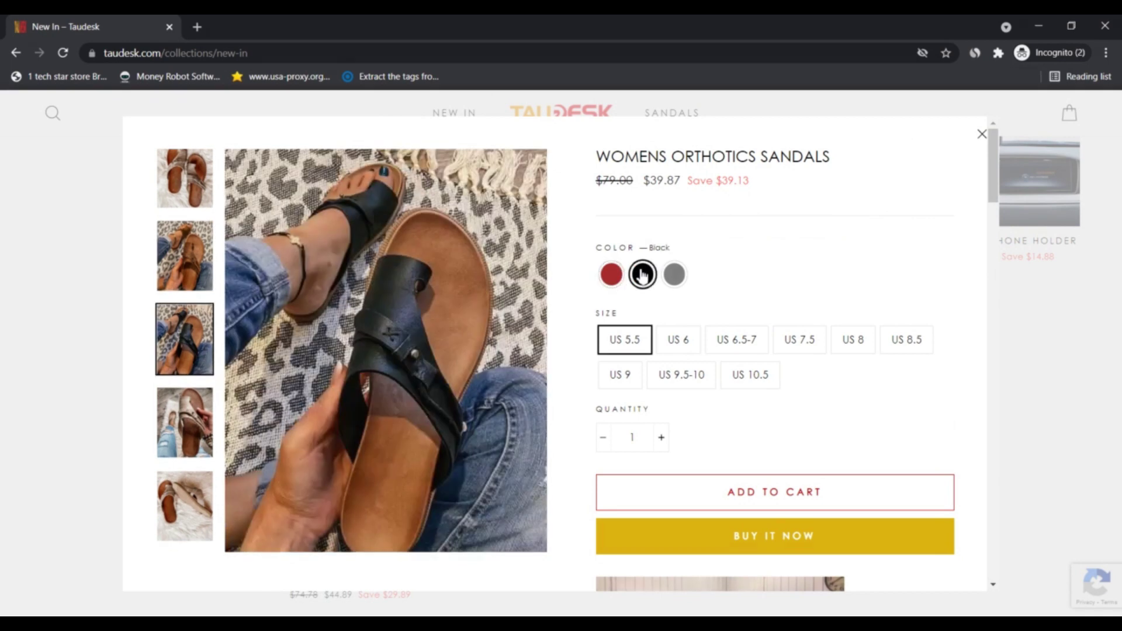
{"action": "left_click", "coordinate": [675, 276]}
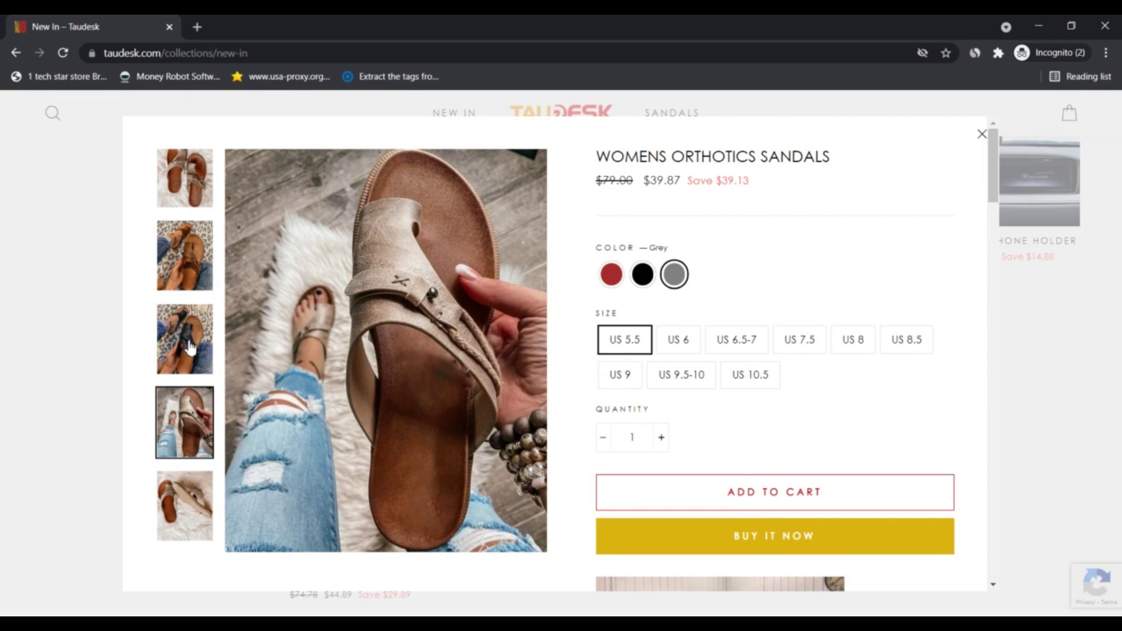
Browse the black, fur and beige sandal photos, switching the colour back to Brown
{"action": "left_click", "coordinate": [184, 339]}
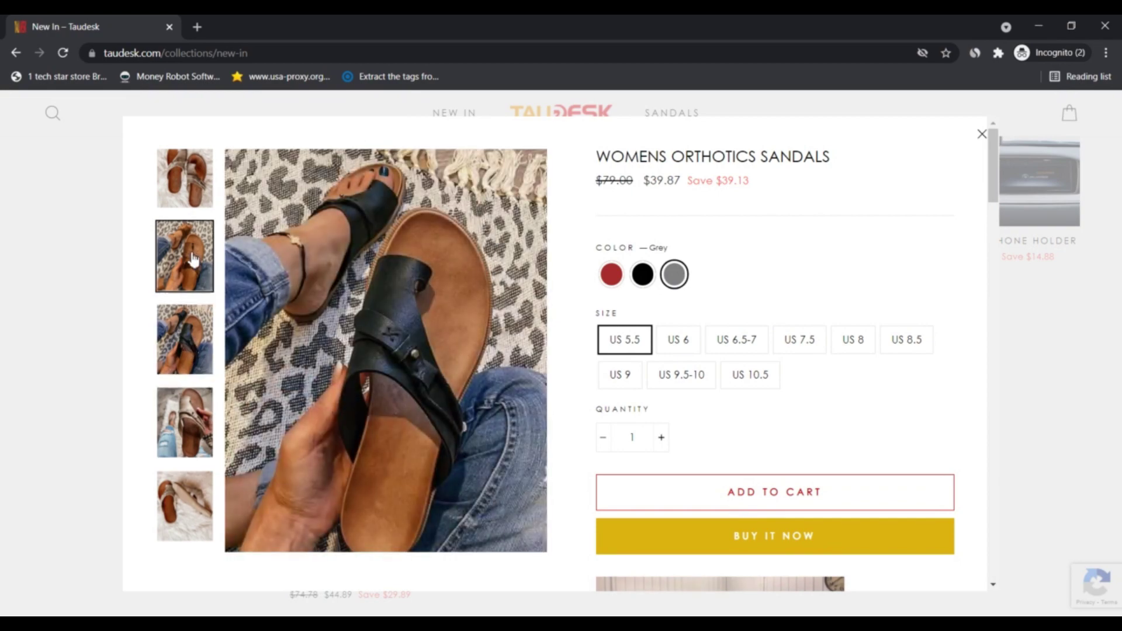
{"action": "left_click", "coordinate": [185, 180]}
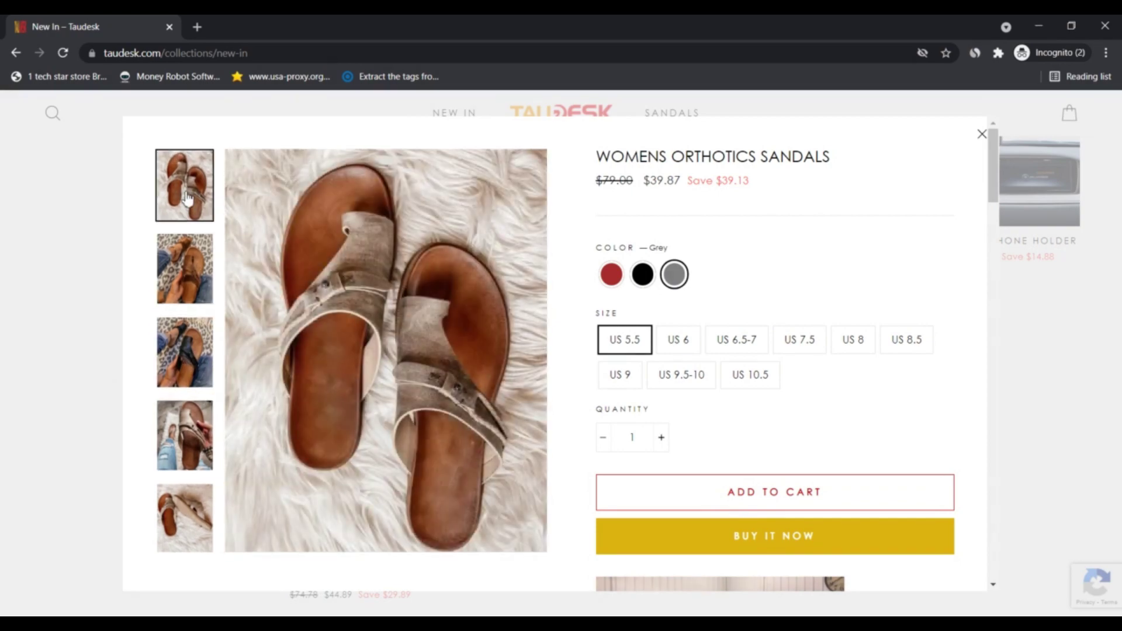
{"action": "left_click", "coordinate": [611, 276]}
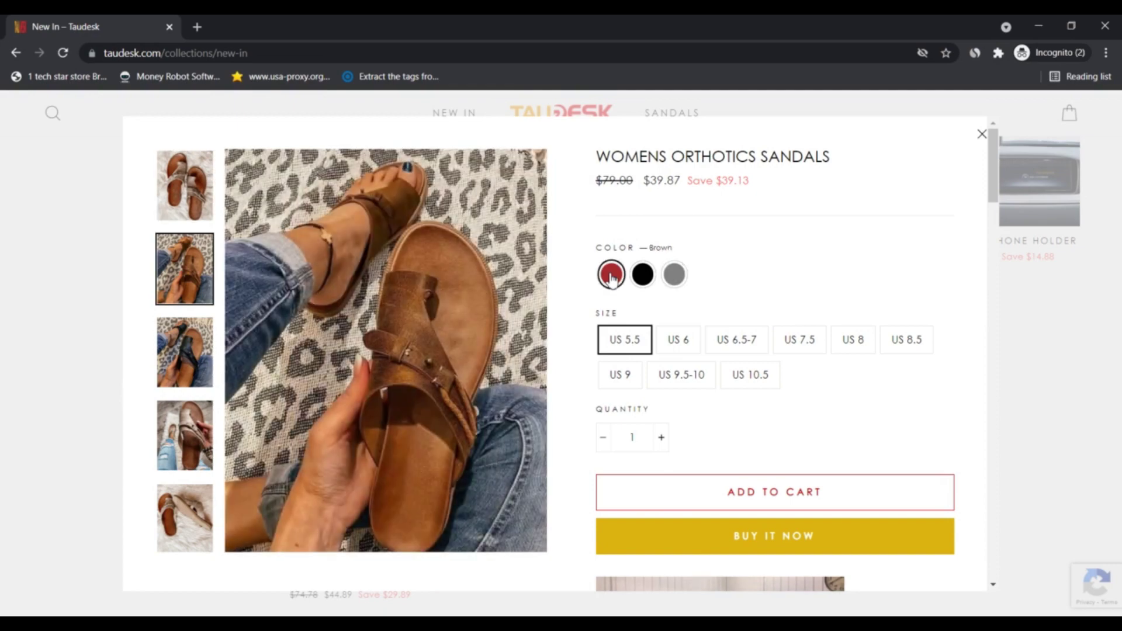
{"action": "left_click", "coordinate": [198, 447]}
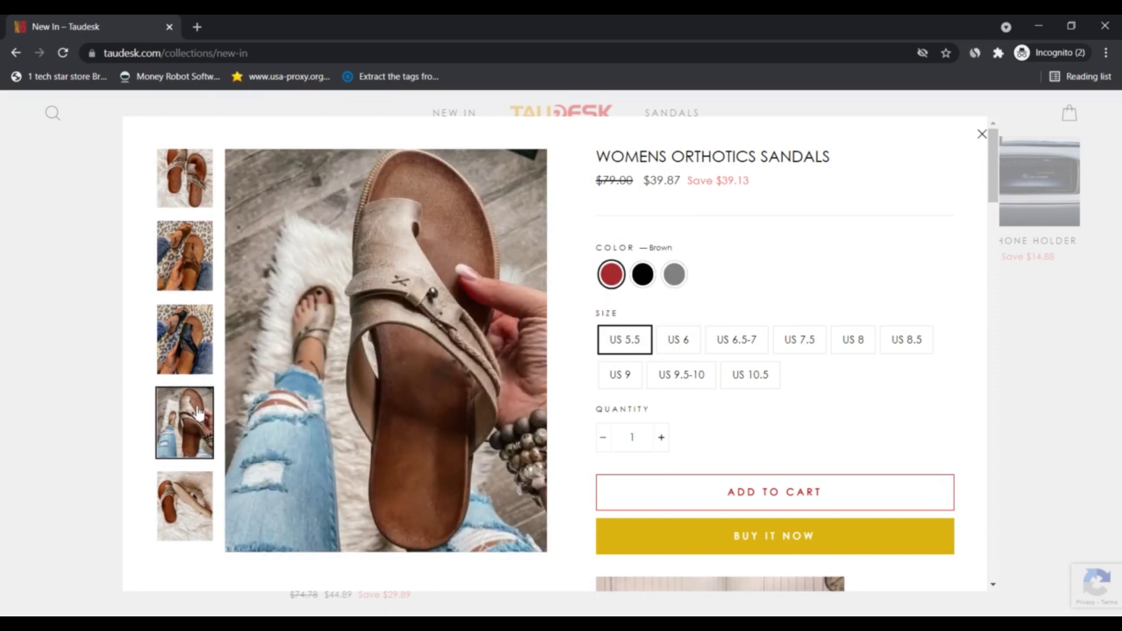
{"action": "left_click", "coordinate": [194, 357]}
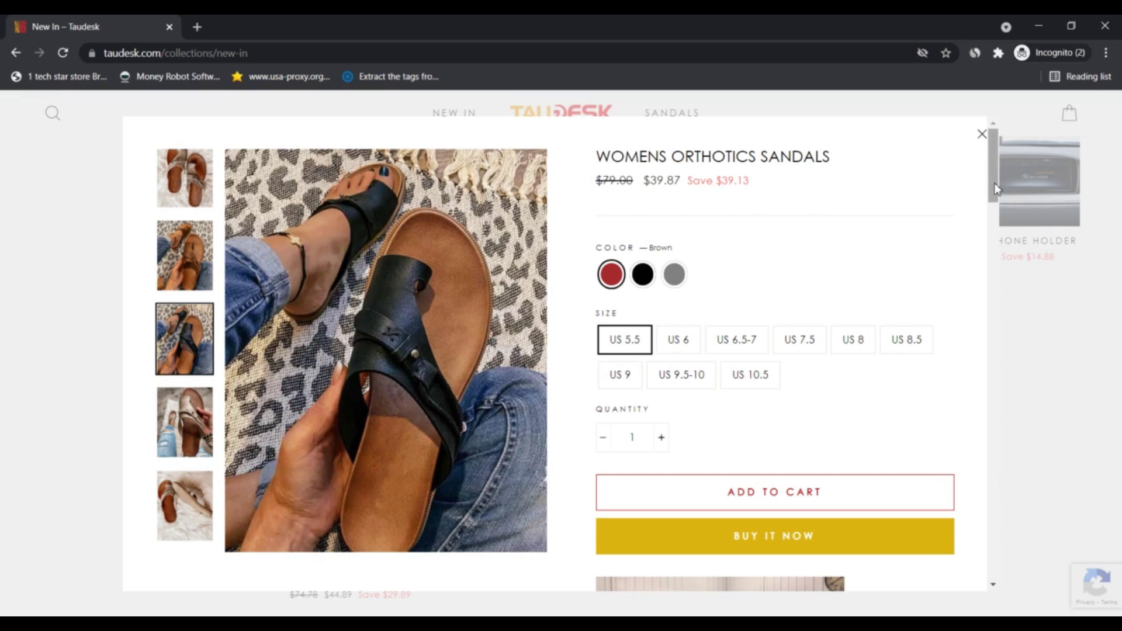
{"action": "left_click_drag", "start_coordinate": [995, 183], "coordinate": [1013, 305]}
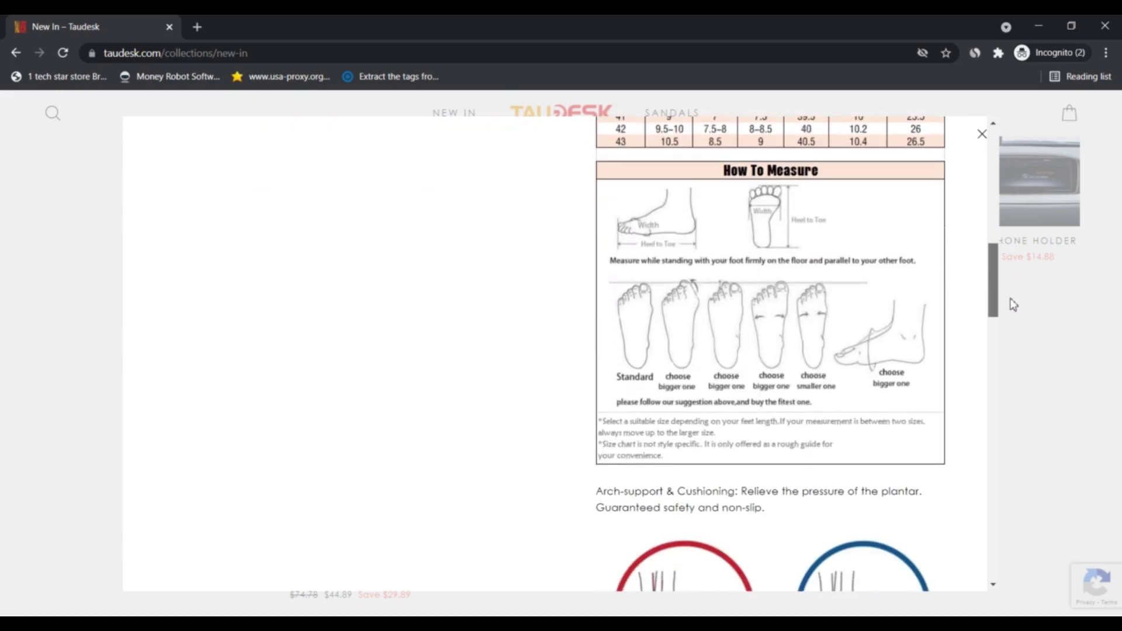
{"action": "left_click_drag", "start_coordinate": [1013, 304], "coordinate": [1013, 351]}
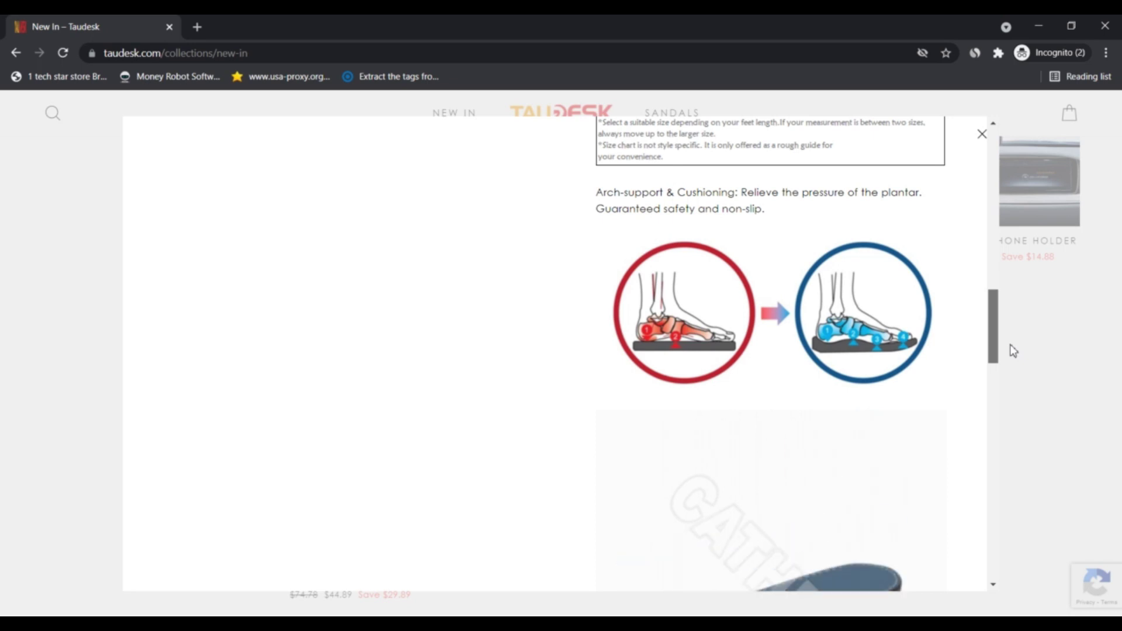
{"action": "scroll", "coordinate": [1013, 351], "scroll_direction": "down", "scroll_amount": 5}
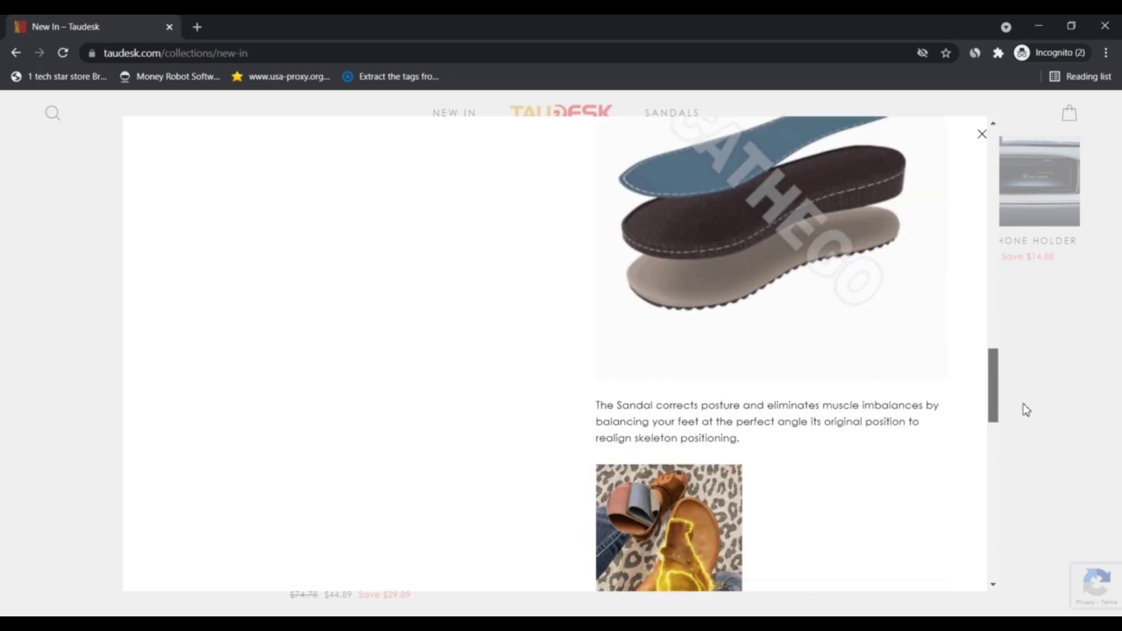
{"action": "scroll", "coordinate": [1027, 410], "scroll_direction": "down", "scroll_amount": 3}
{"action": "scroll", "coordinate": [1028, 430], "scroll_direction": "down", "scroll_amount": 2}
{"action": "scroll", "coordinate": [1031, 443], "scroll_direction": "down", "scroll_amount": 2}
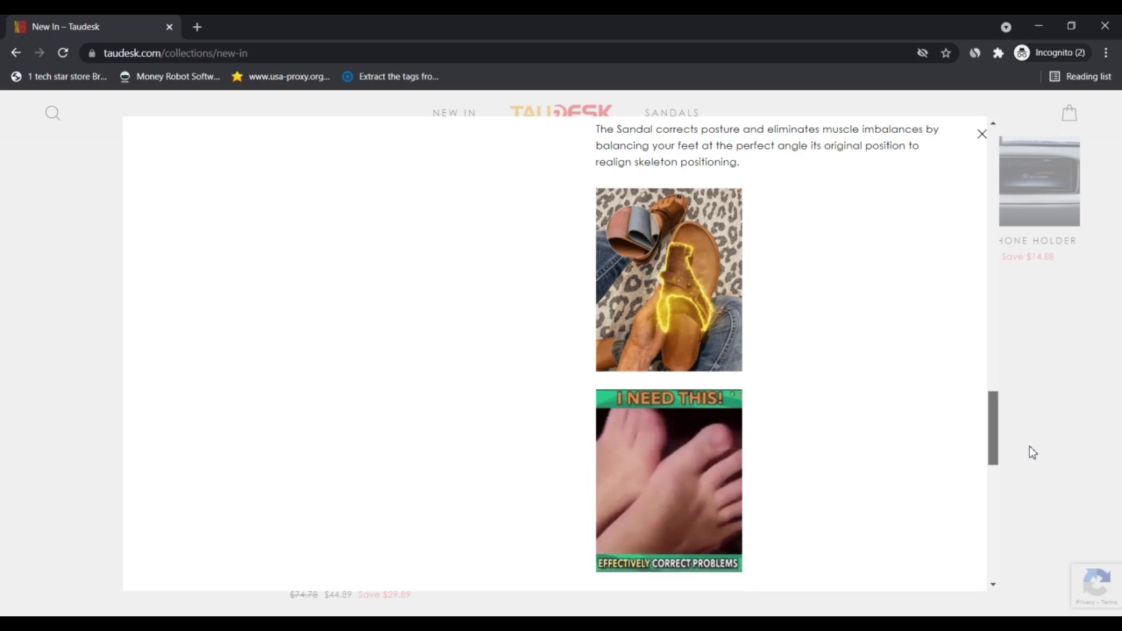